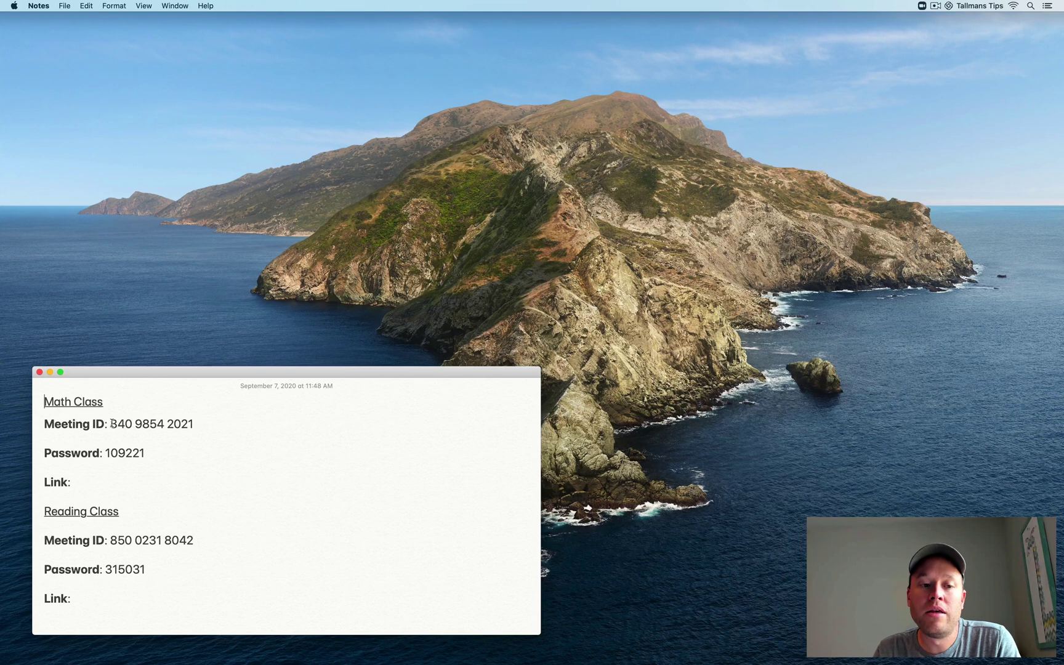
Join the Math Class Zoom meeting by its meeting ID and the meeting password.
{"action": "left_click", "coordinate": [103, 482]}
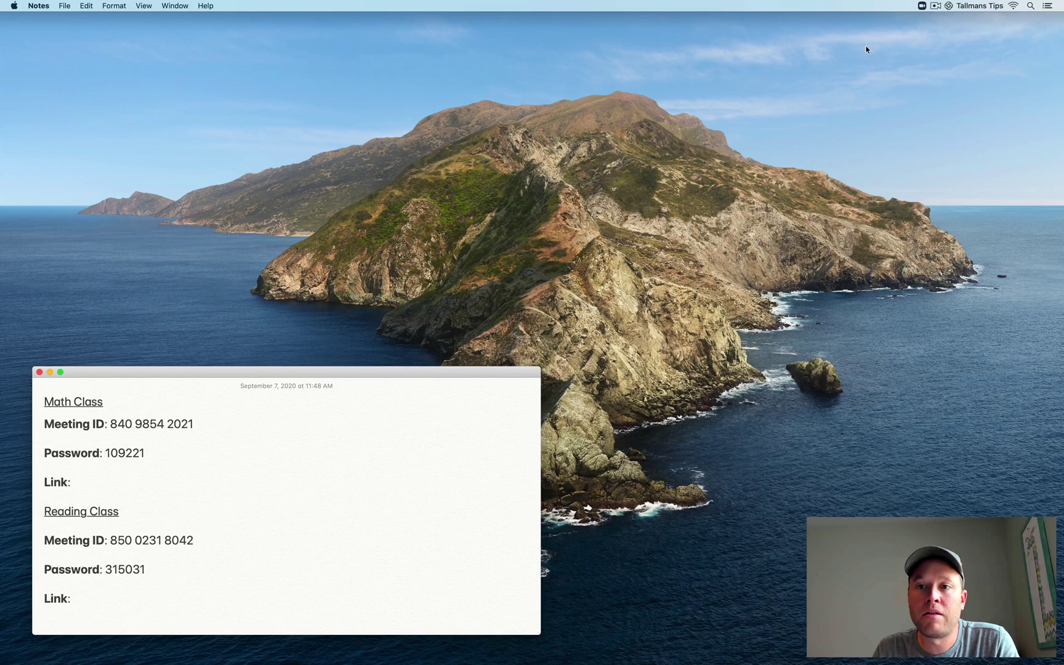
{"action": "left_click", "coordinate": [921, 6]}
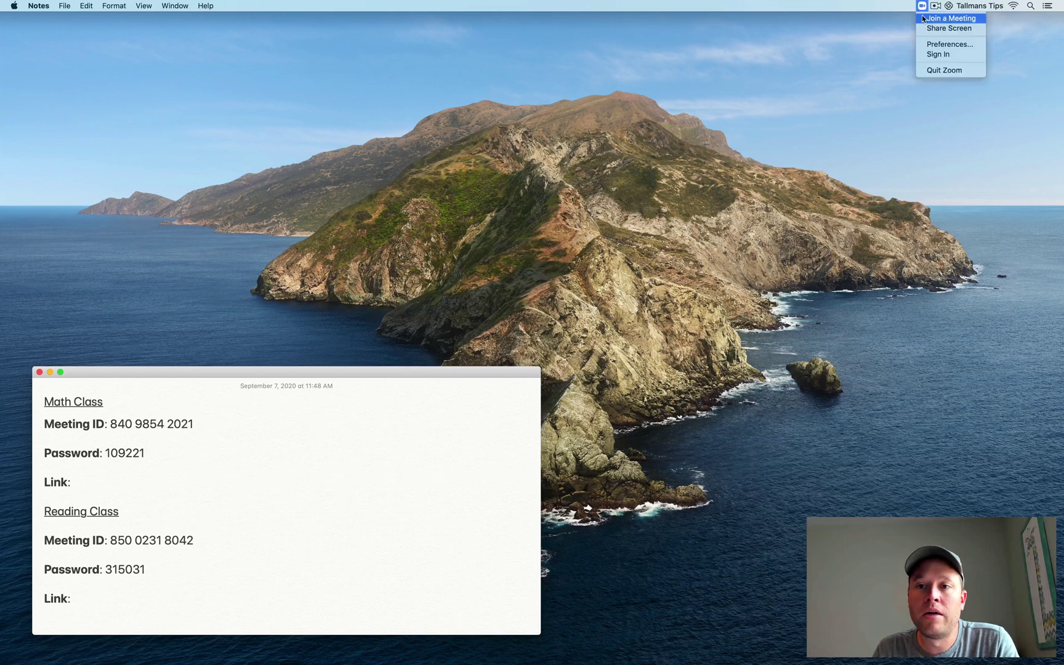
{"action": "left_click", "coordinate": [924, 19]}
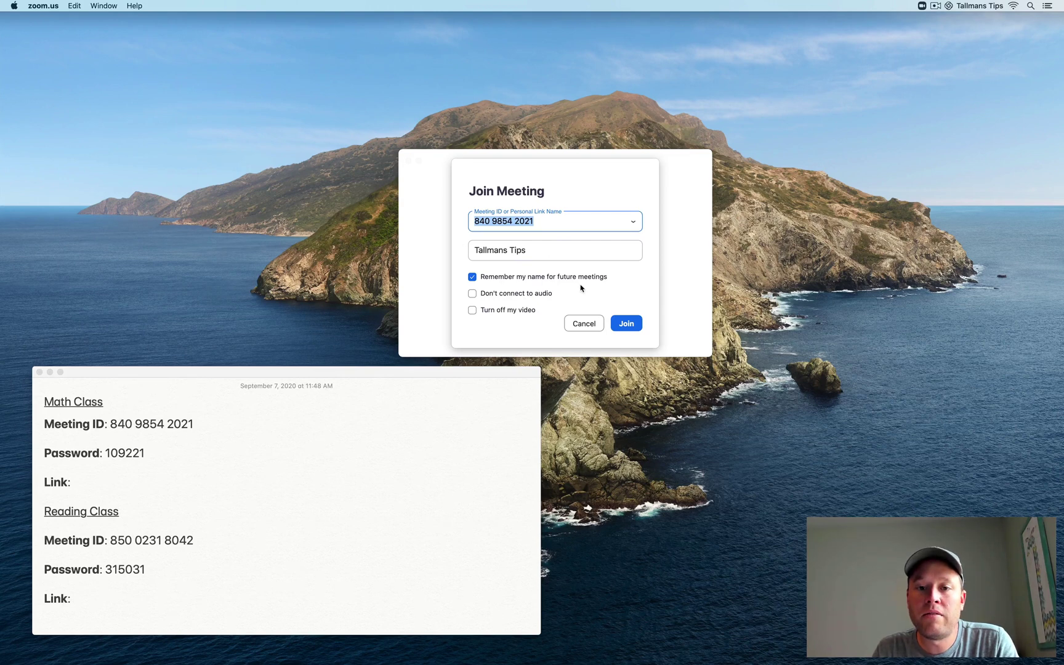
{"action": "left_click", "coordinate": [623, 321]}
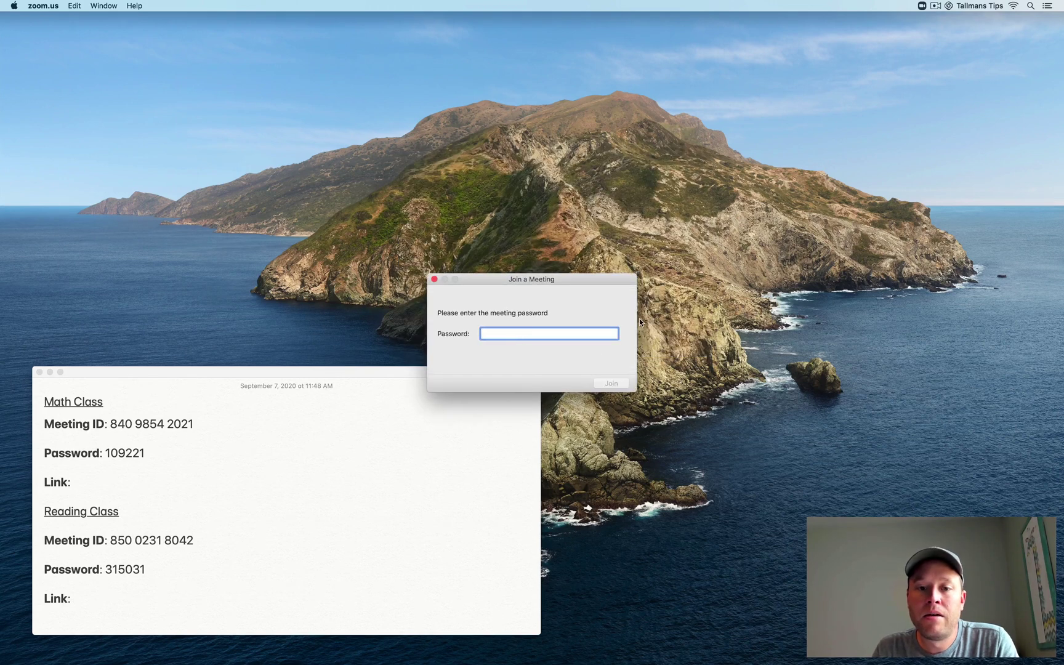
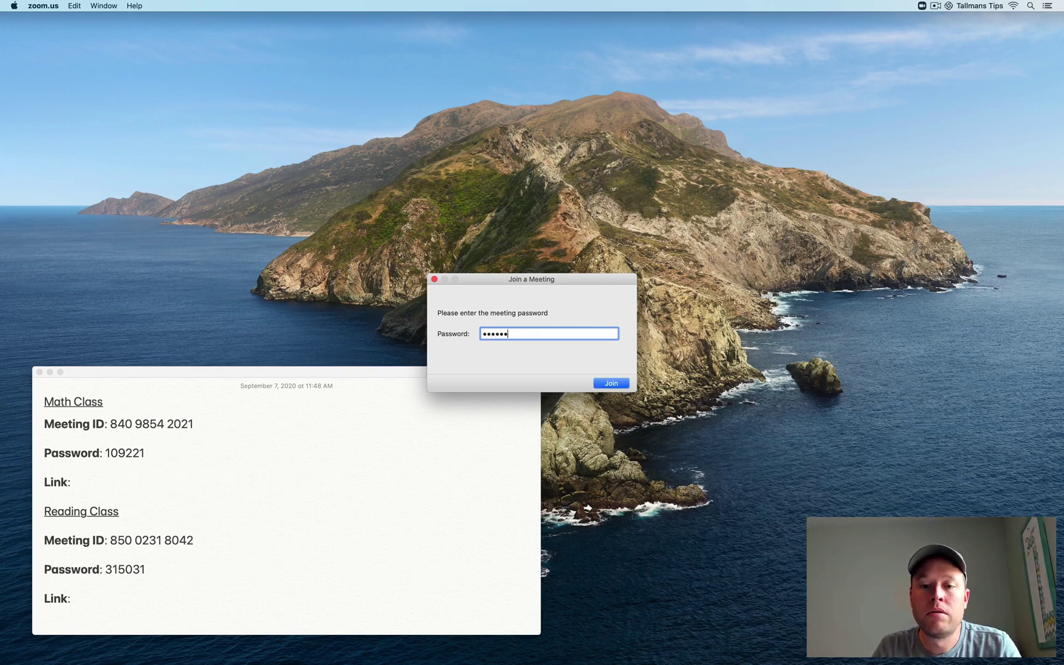
{"action": "left_click", "coordinate": [613, 384]}
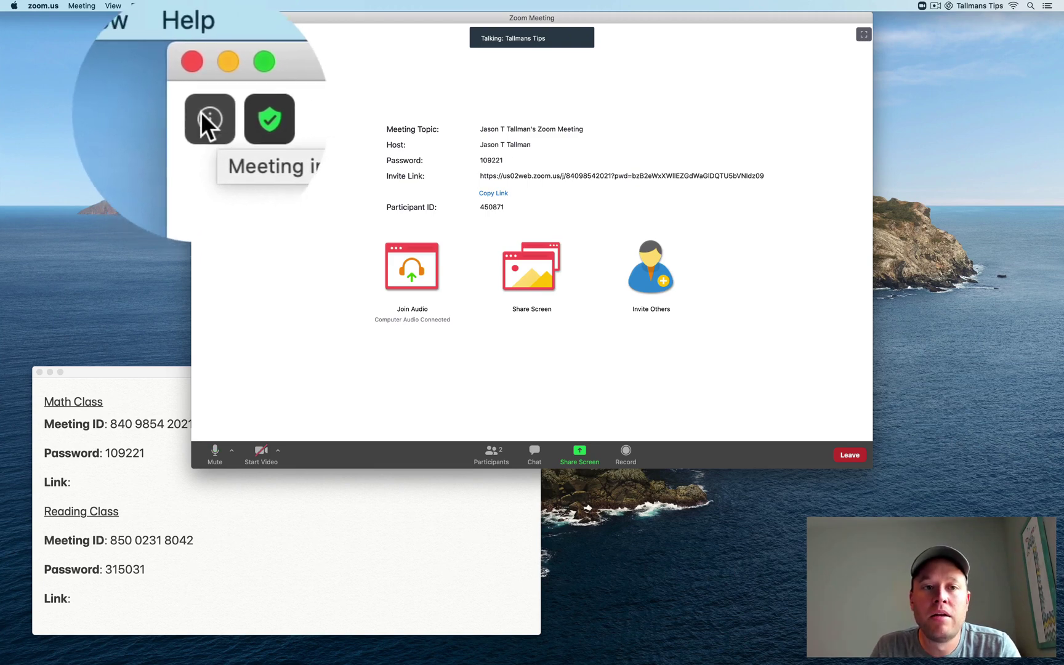
Copy the Math Class invite link from meeting info and place the cursor after 'Math Class Link' in Notes.
{"action": "left_click", "coordinate": [203, 35]}
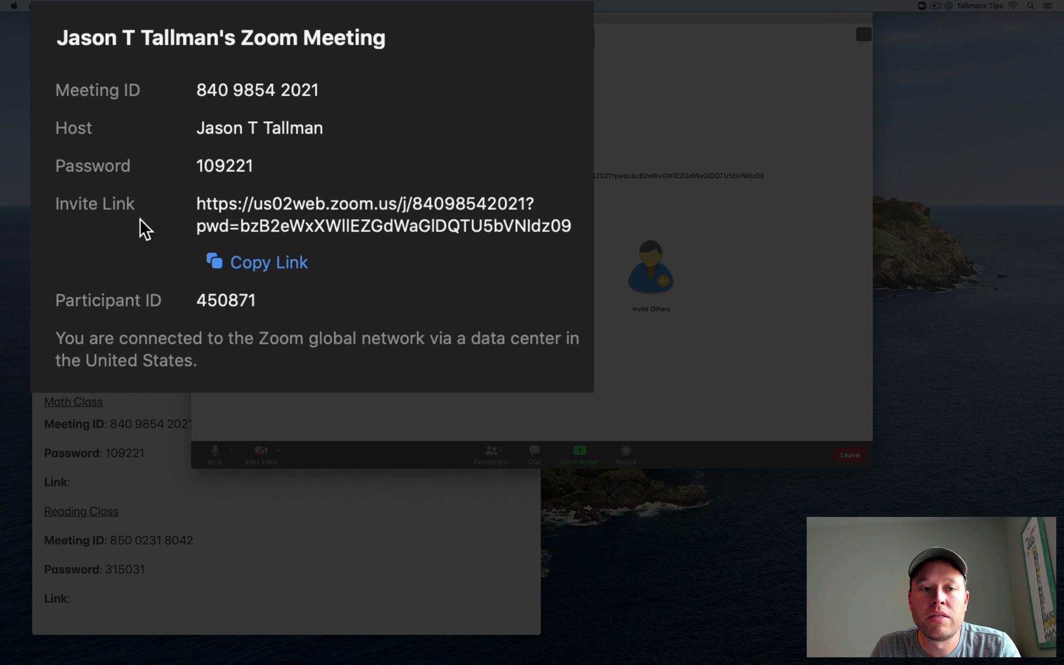
{"action": "left_click", "coordinate": [255, 256]}
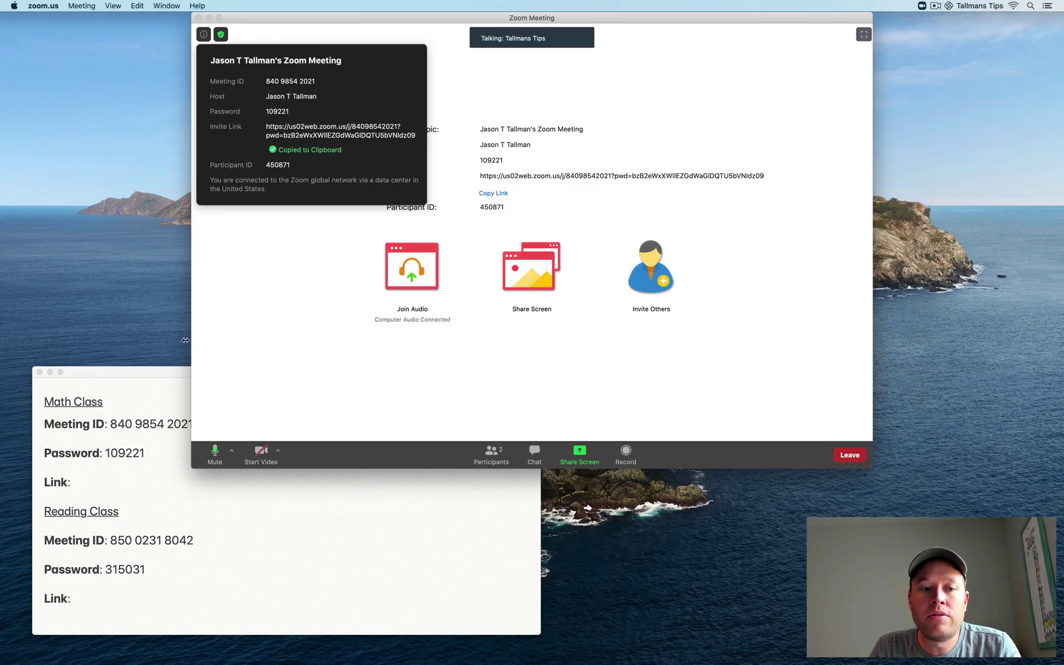
{"action": "left_click", "coordinate": [162, 371]}
{"action": "left_click", "coordinate": [98, 479]}
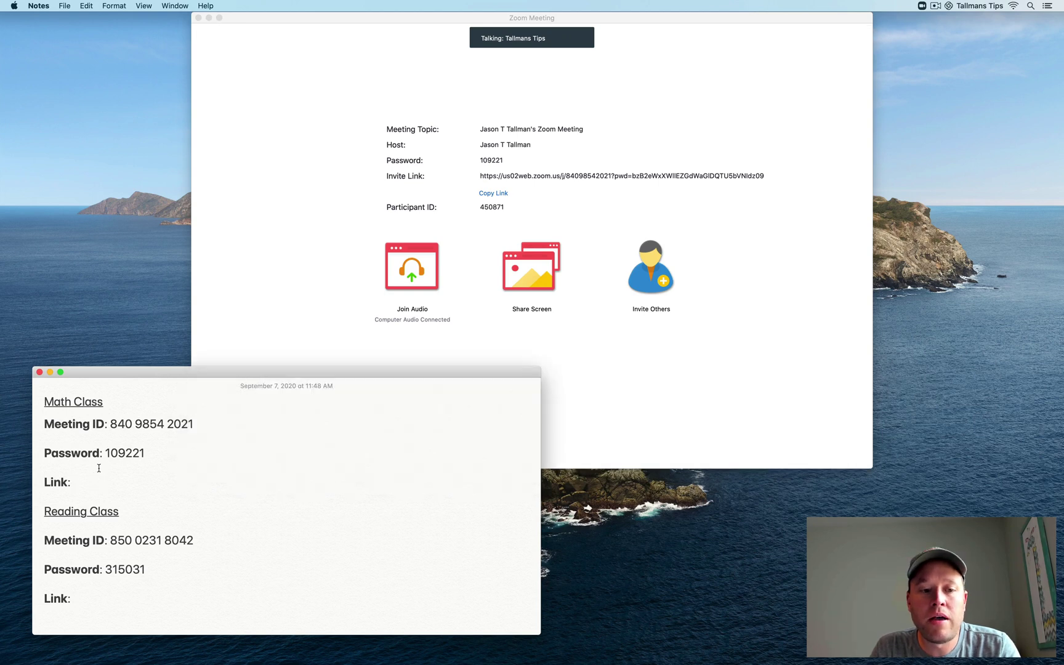
Paste the invite link after Math Class Link, then leave the meeting and close Zoom.
{"action": "key", "text": "super+v"}
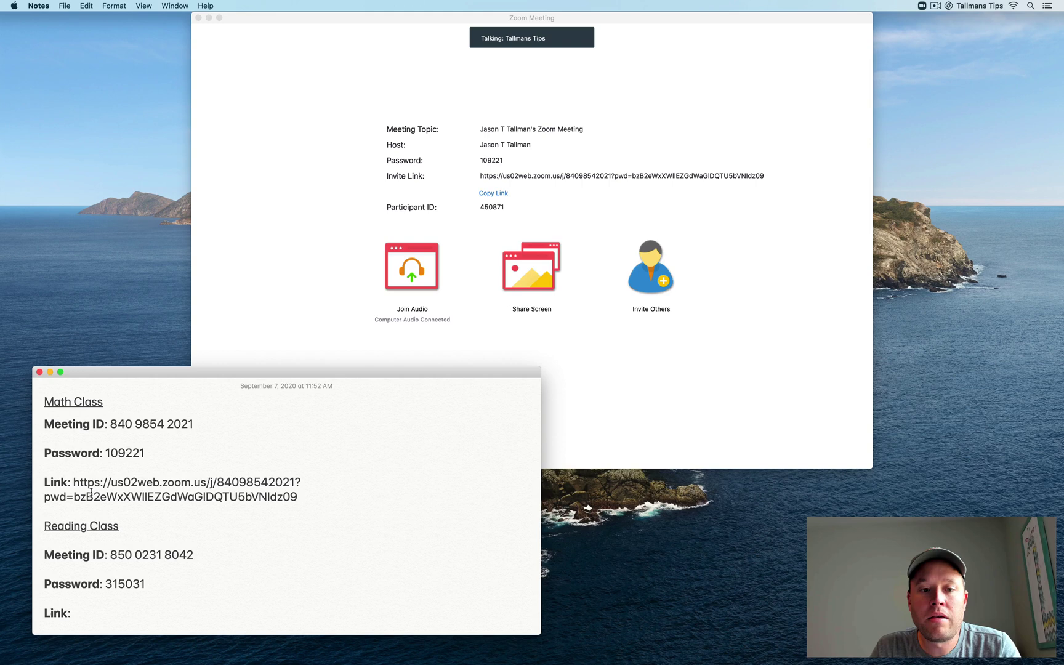
{"action": "left_click", "coordinate": [309, 180]}
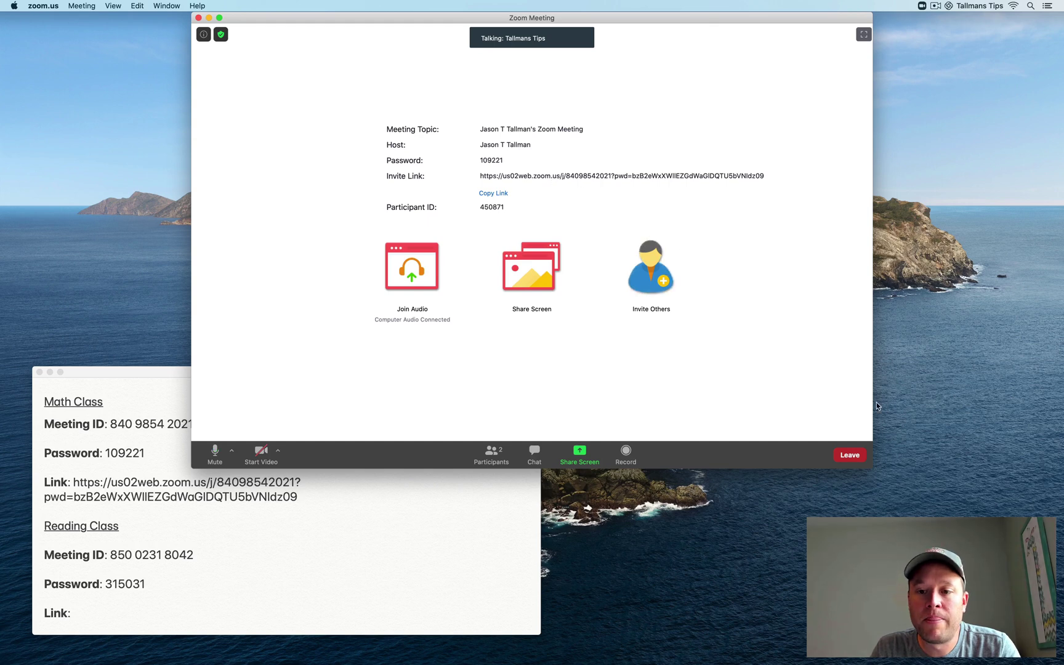
{"action": "left_click", "coordinate": [851, 455]}
{"action": "left_click", "coordinate": [810, 423]}
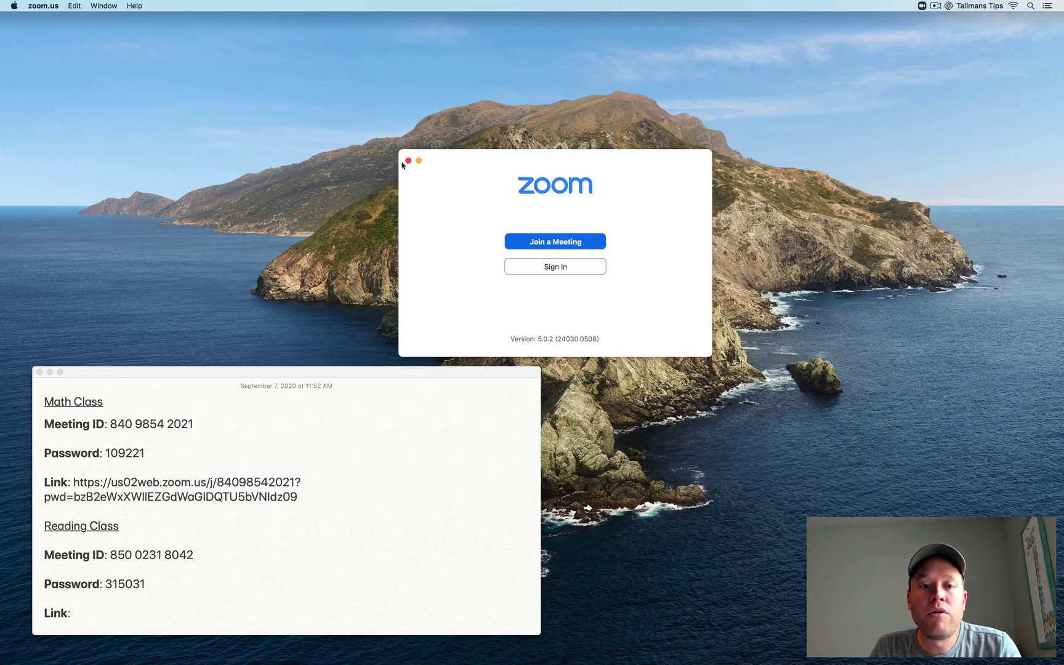
{"action": "left_click", "coordinate": [408, 161]}
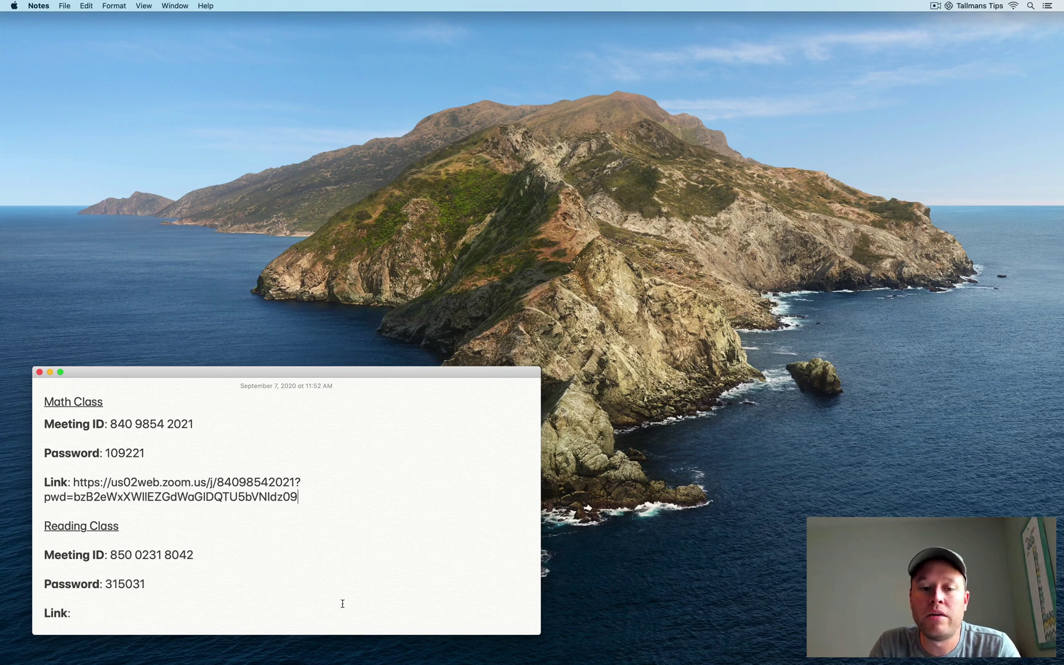
{"action": "mouse_move", "coordinate": [453, 661]}
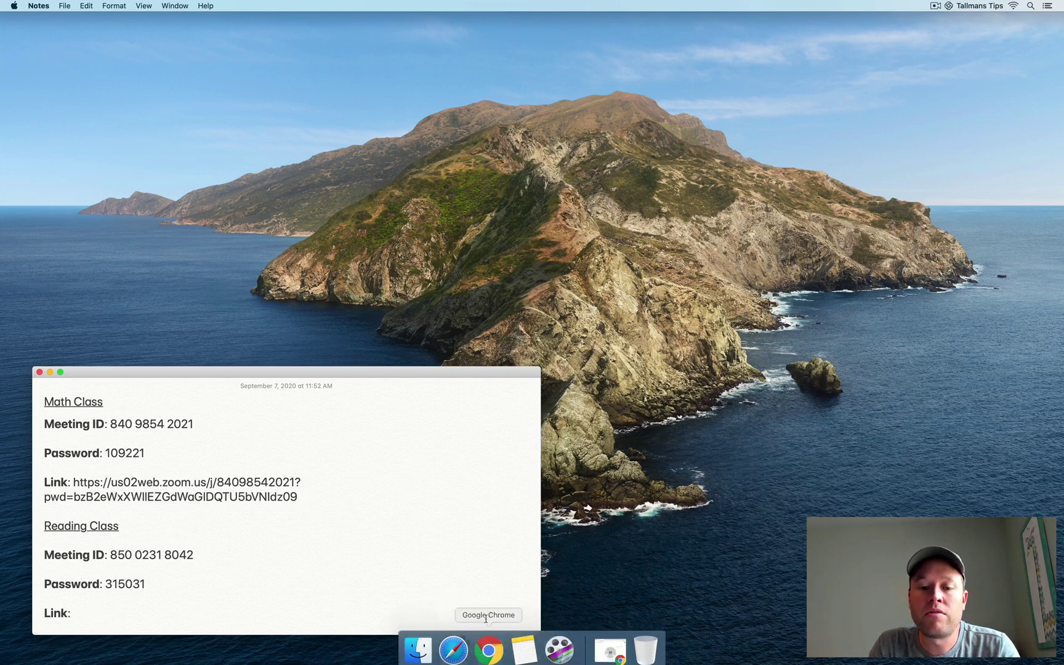
Bring up Chrome on Google Classroom and show the bookmarks bar.
{"action": "left_click", "coordinate": [489, 645]}
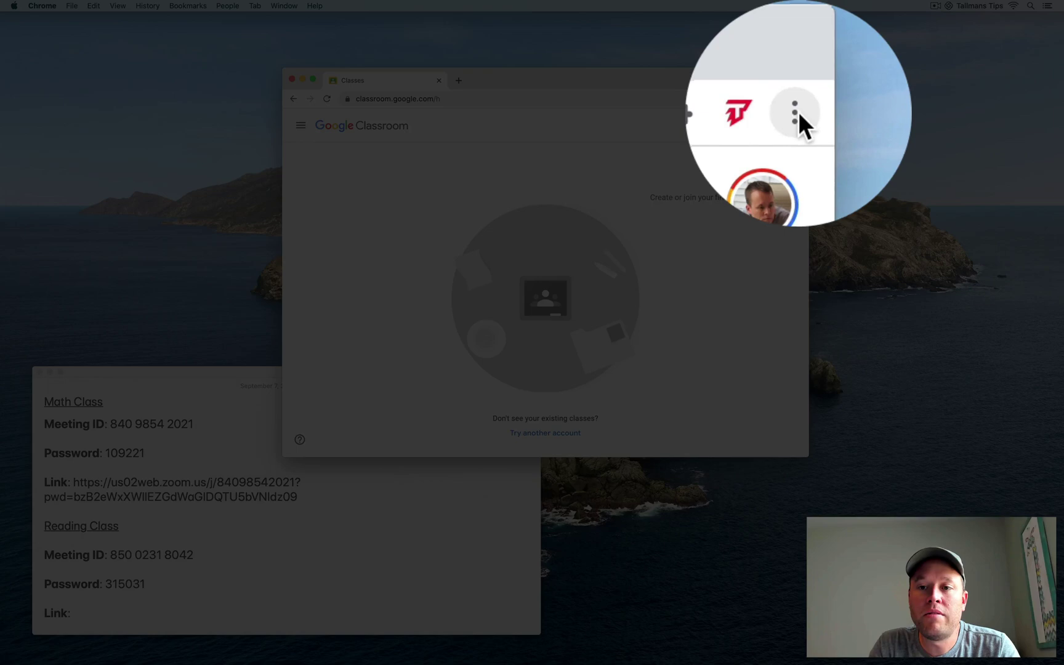
{"action": "left_click", "coordinate": [799, 100]}
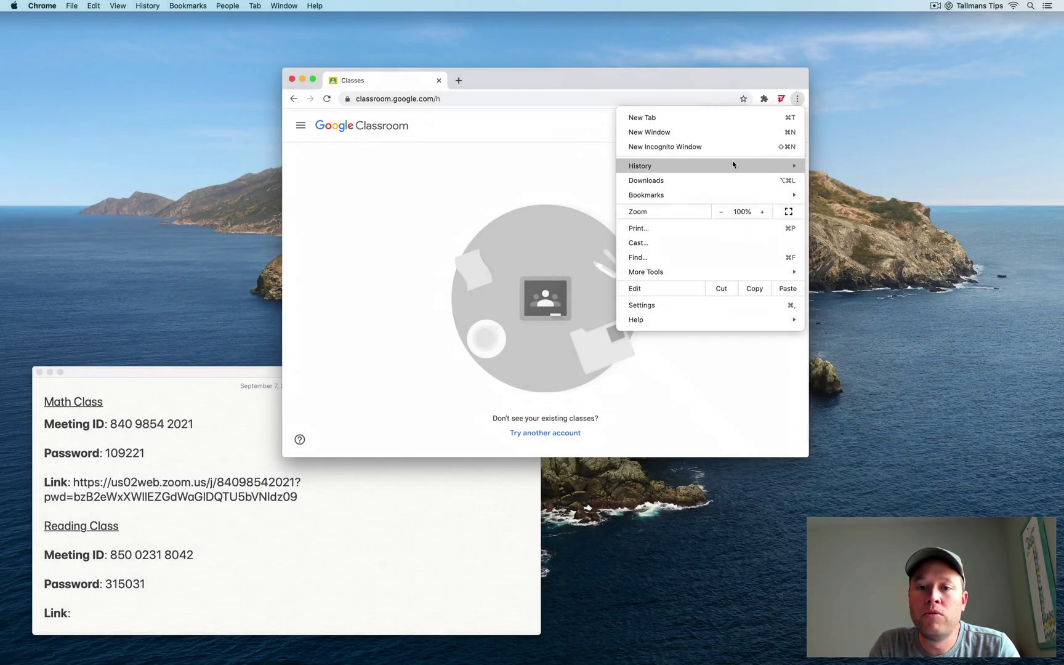
{"action": "mouse_move", "coordinate": [723, 190]}
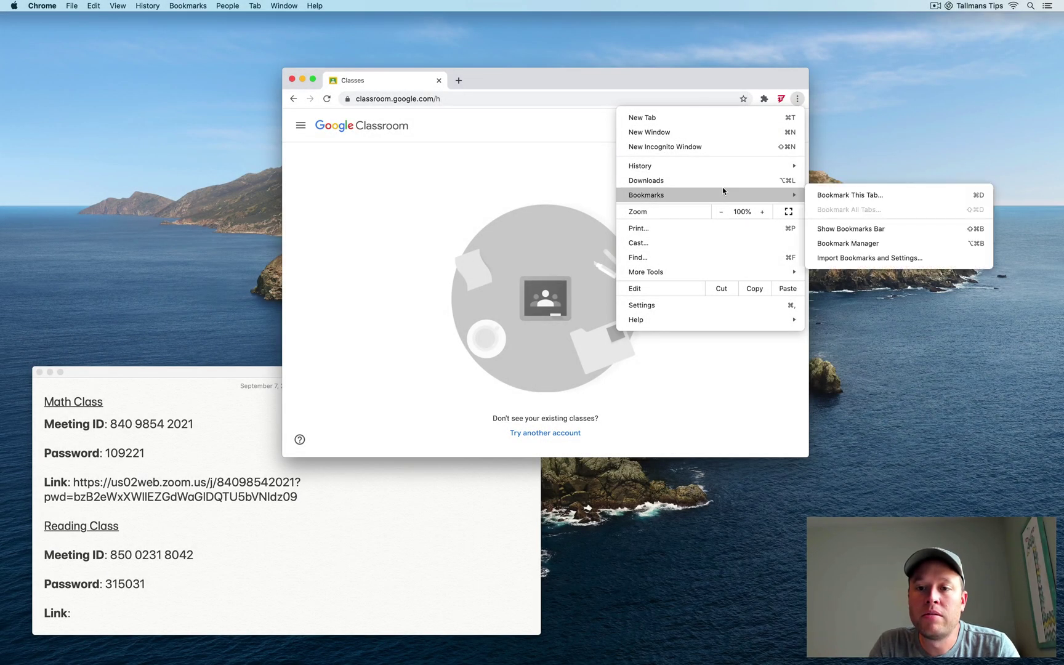
{"action": "left_click", "coordinate": [854, 230]}
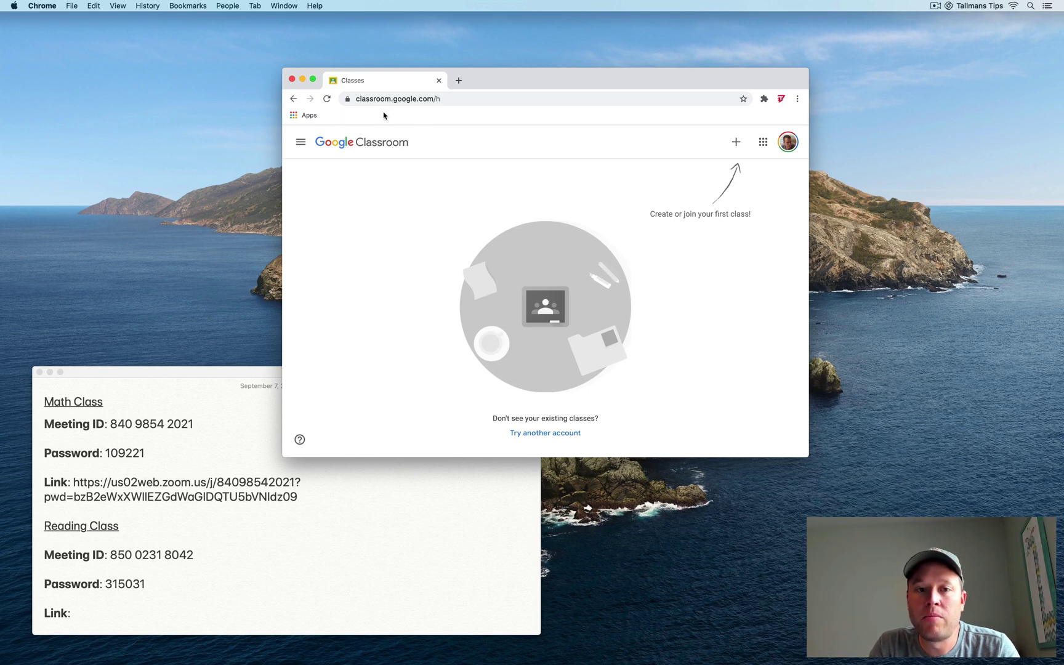
Create a bookmarks-bar folder named 'Zoom Classrooms'.
{"action": "right_click", "coordinate": [346, 118]}
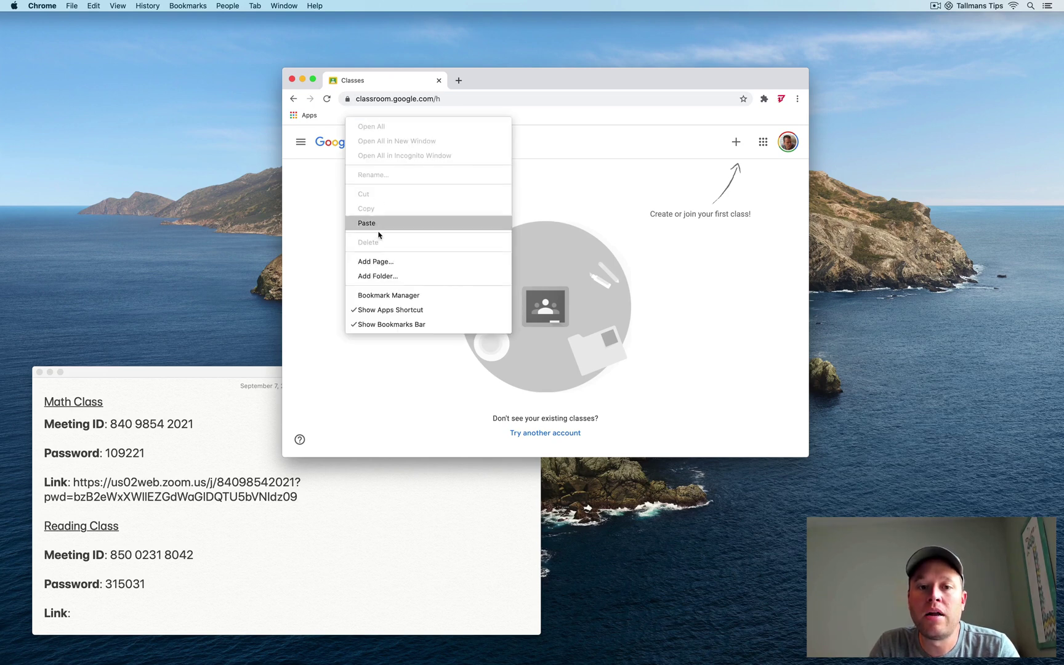
{"action": "left_click", "coordinate": [380, 276]}
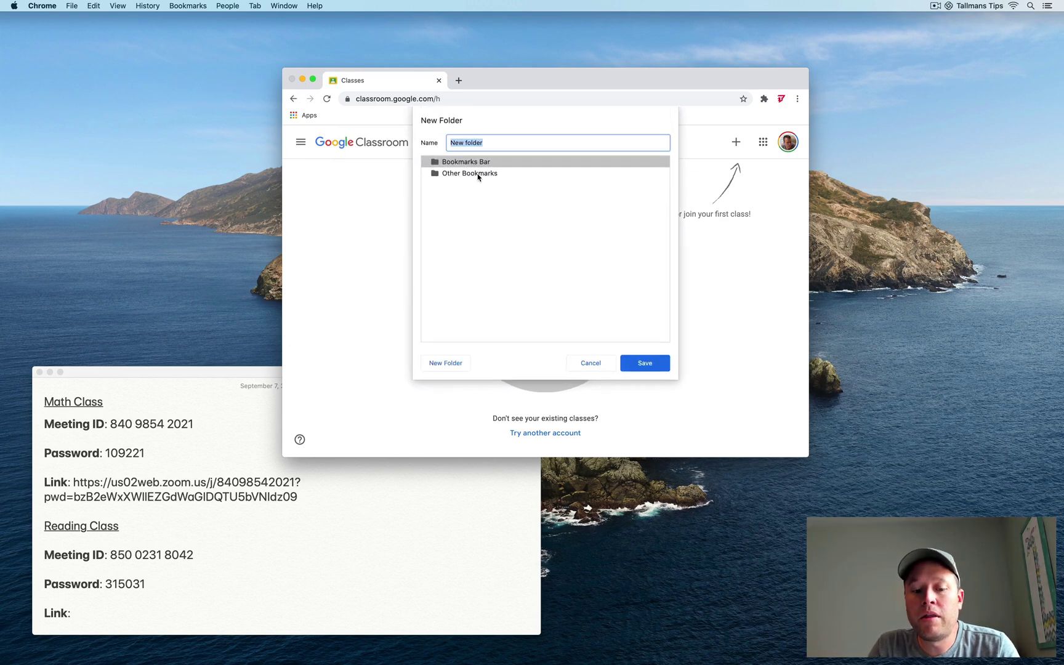
{"action": "type", "text": "Z"}
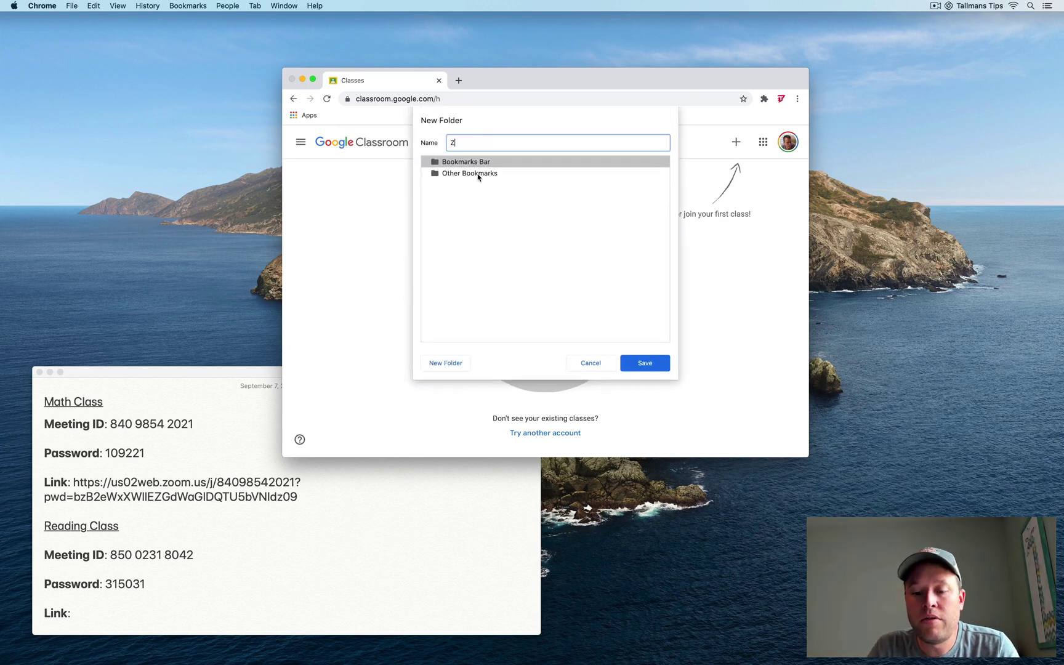
{"action": "type", "text": "oom Classrooms"}
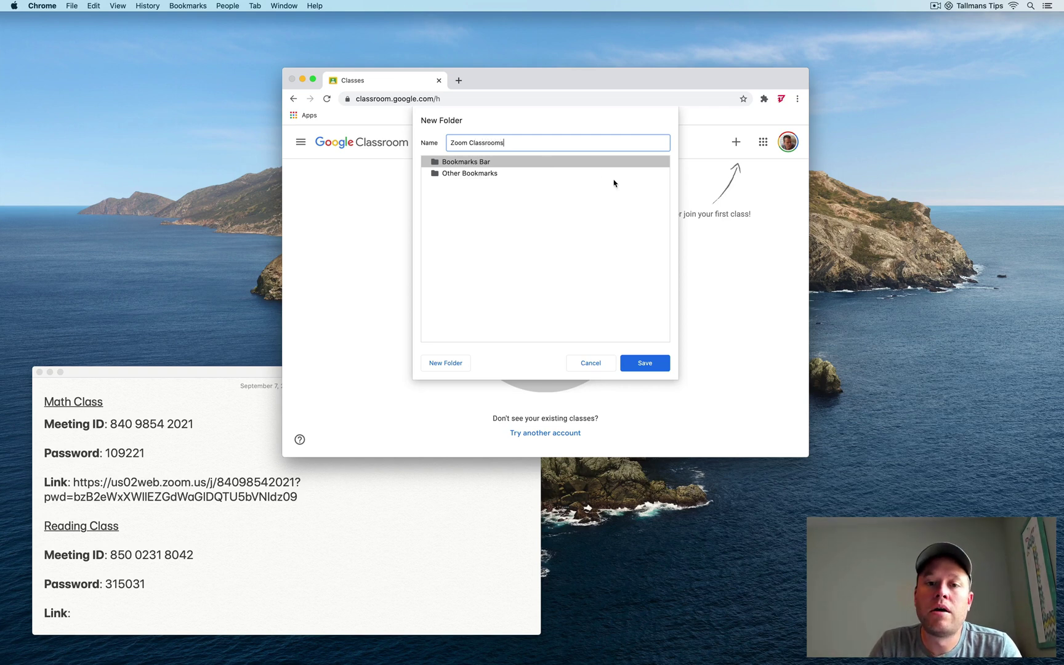
{"action": "left_click", "coordinate": [649, 369]}
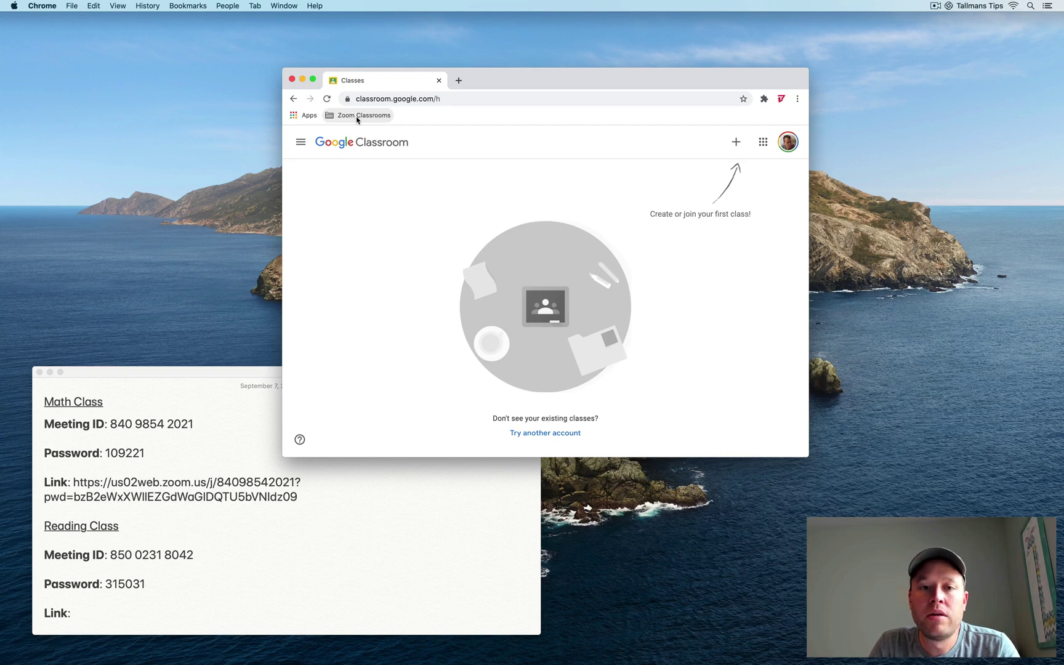
Add a 'Math' bookmark to Zoom Classrooms whose URL is the Math Class Zoom link copied from Notes.
{"action": "right_click", "coordinate": [364, 119]}
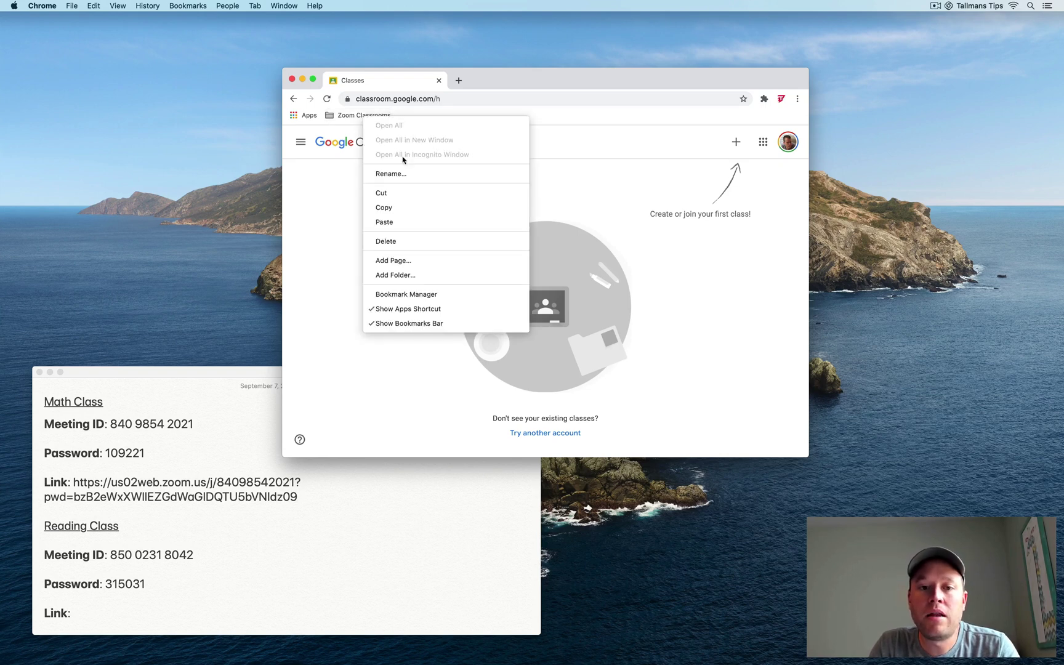
{"action": "left_click", "coordinate": [394, 260]}
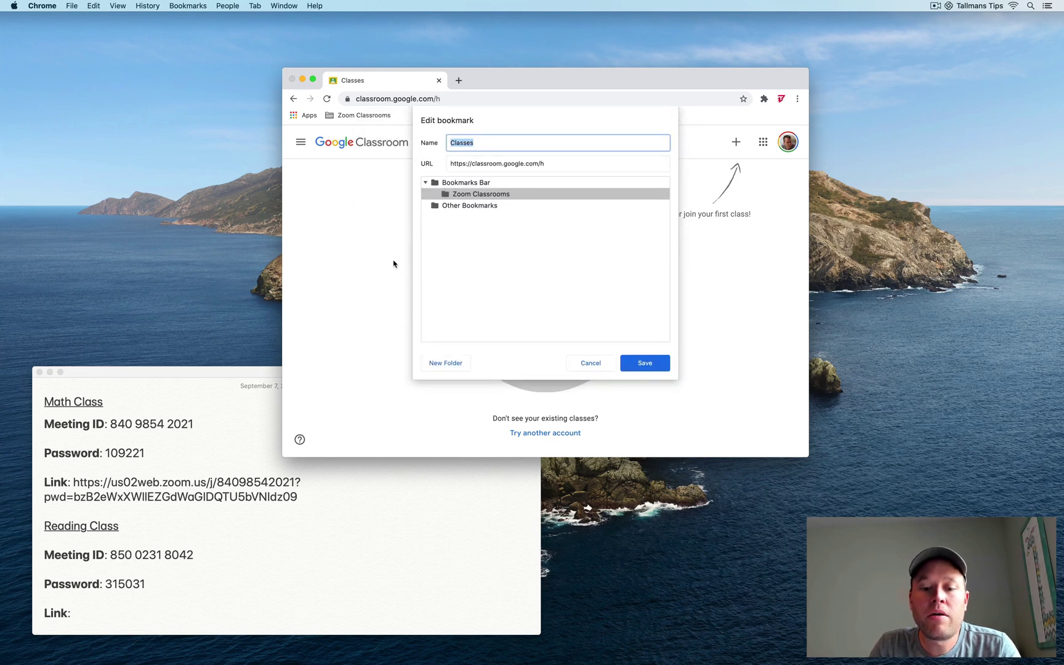
{"action": "type", "text": "Math"}
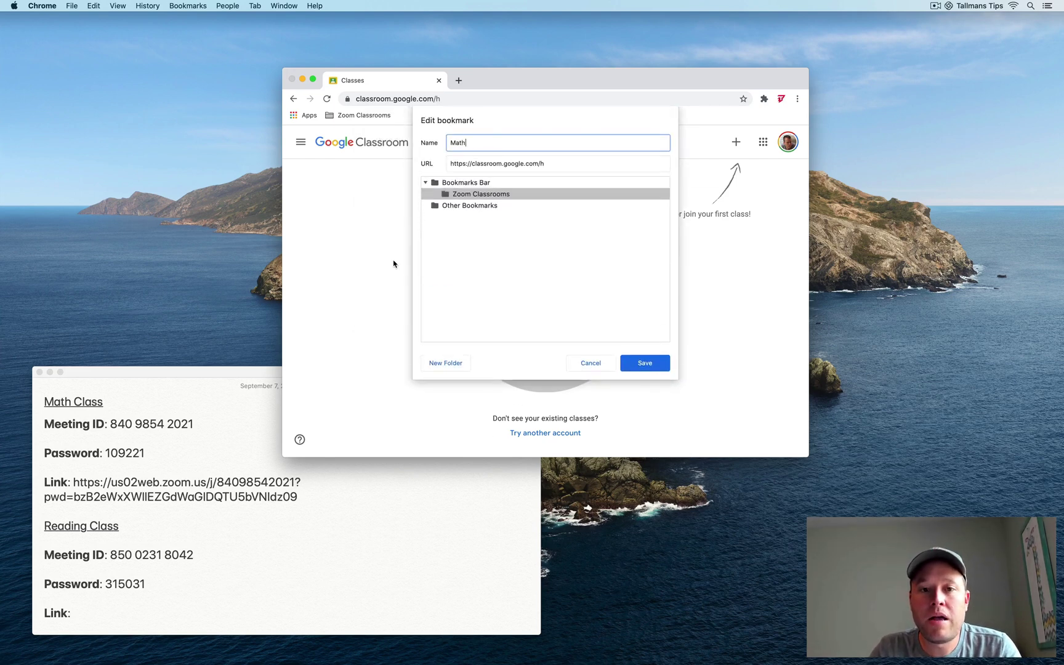
{"action": "left_click", "coordinate": [256, 378]}
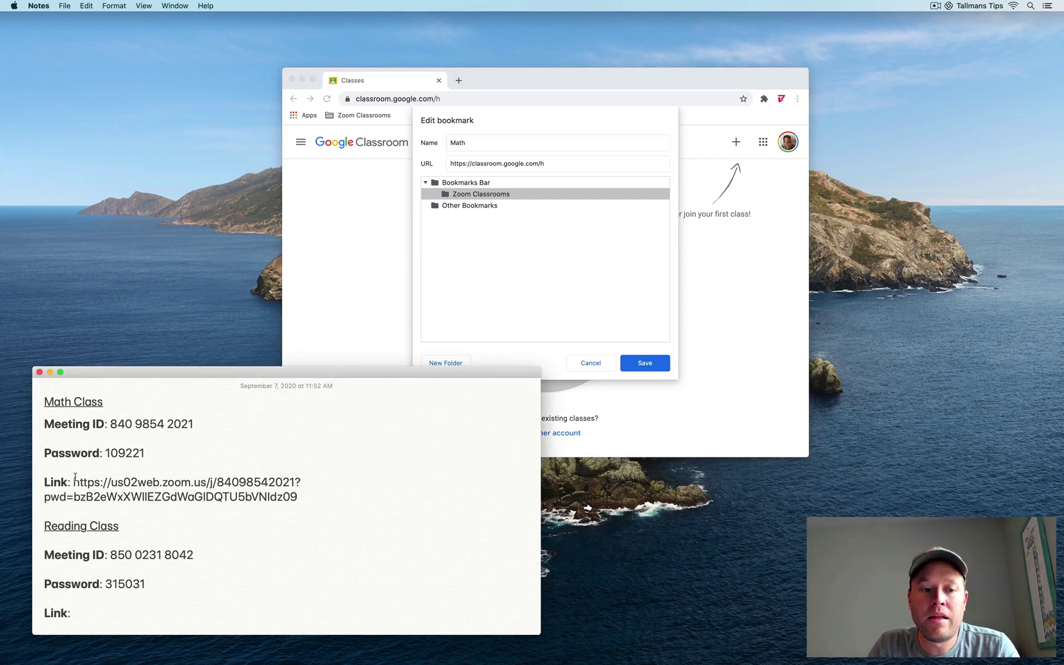
{"action": "left_click_drag", "start_coordinate": [74, 482], "coordinate": [295, 498]}
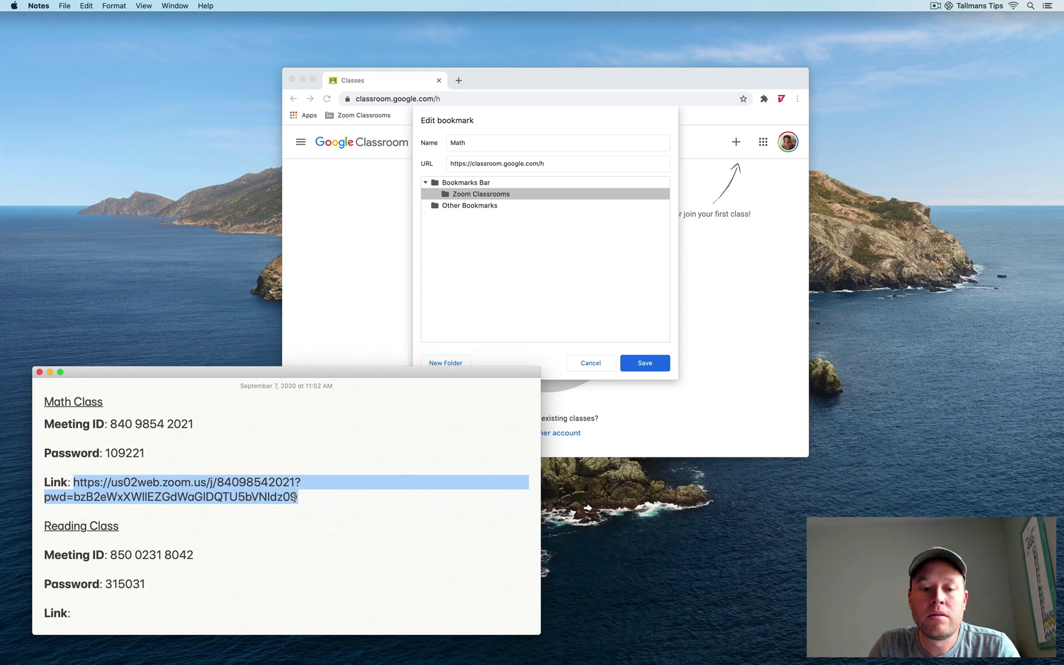
{"action": "key", "text": "super+c"}
{"action": "left_click", "coordinate": [522, 164]}
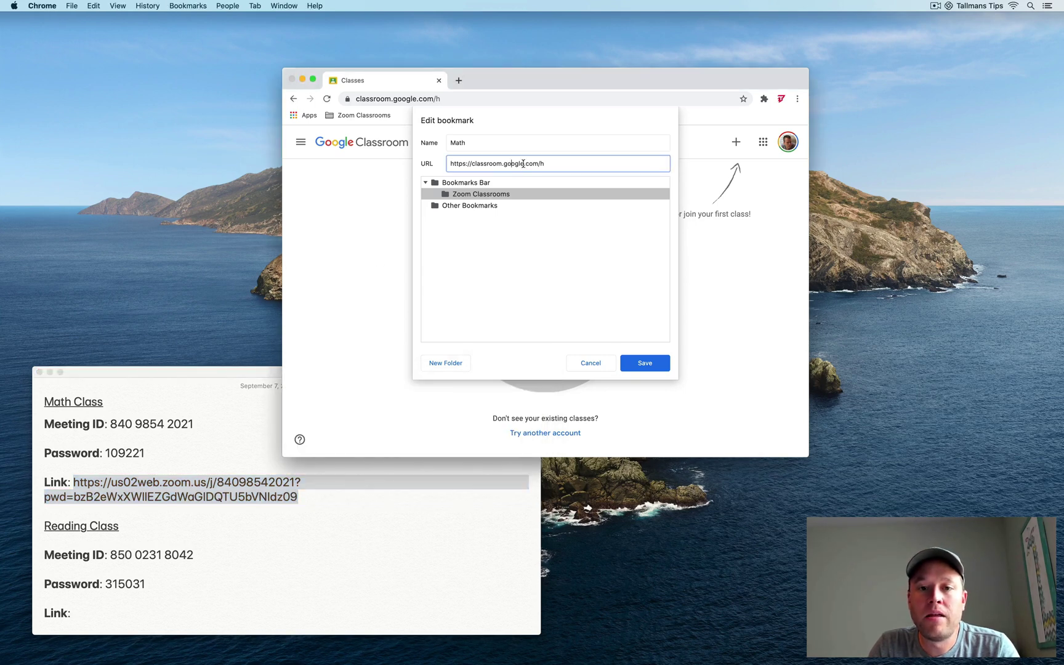
{"action": "left_click_drag", "start_coordinate": [560, 164], "coordinate": [450, 158]}
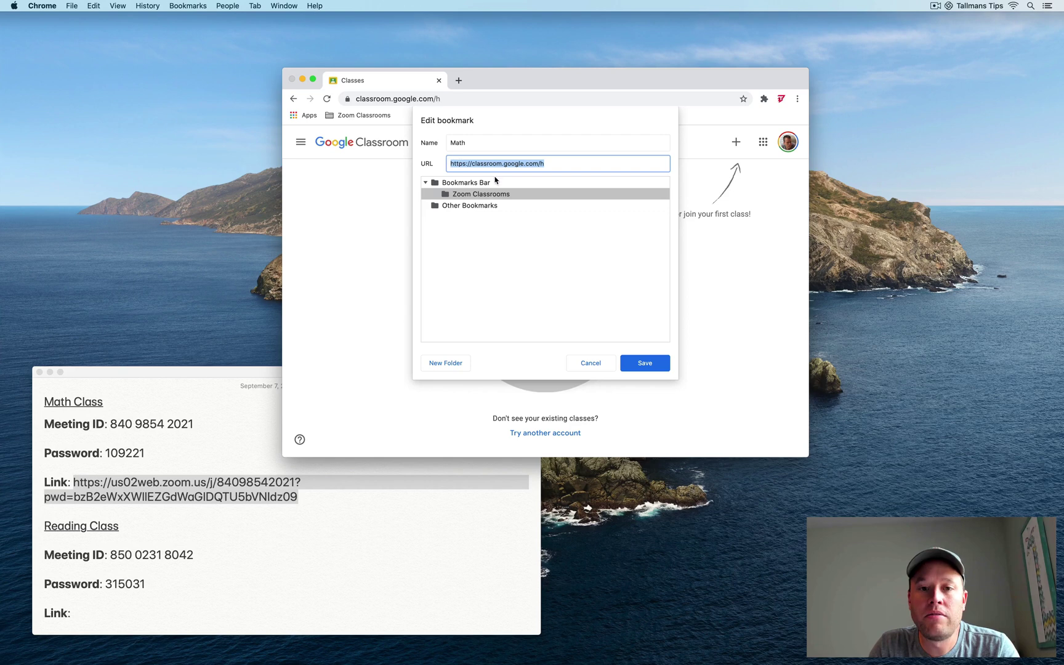
{"action": "key", "text": "super+v"}
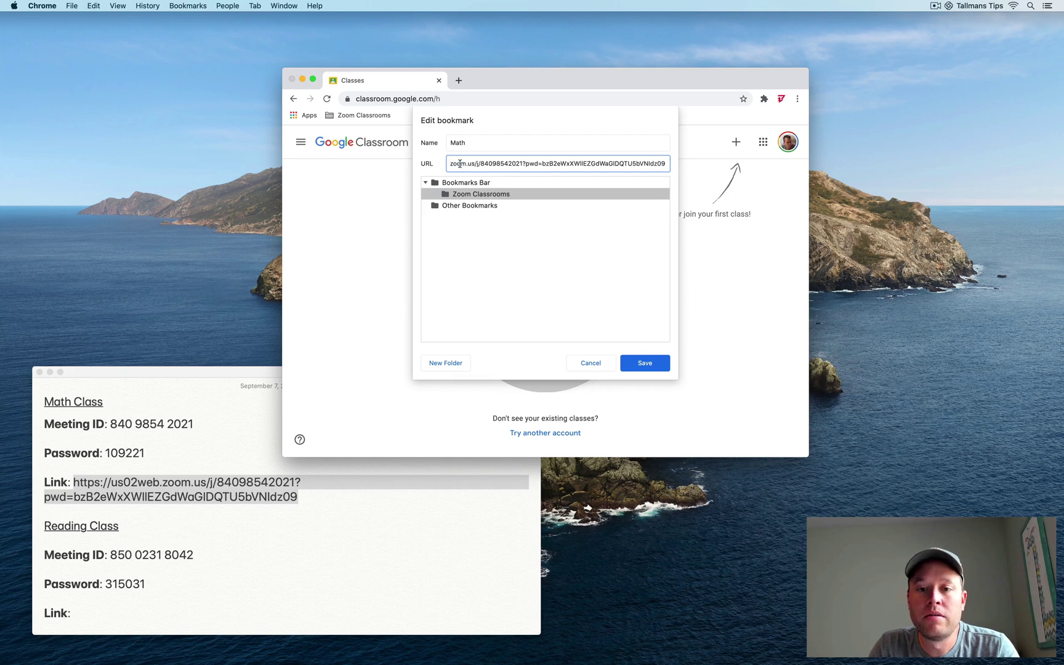
{"action": "left_click", "coordinate": [645, 363]}
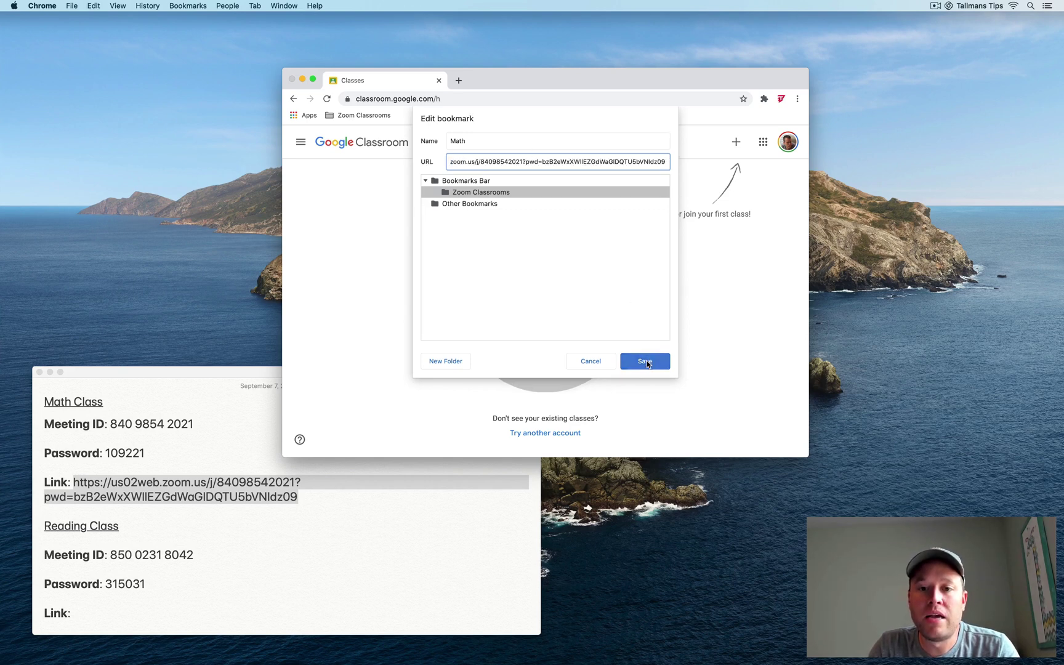
Add a 'Reading' bookmark to Zoom Classrooms with the pasted Zoom link as its URL.
{"action": "right_click", "coordinate": [367, 119]}
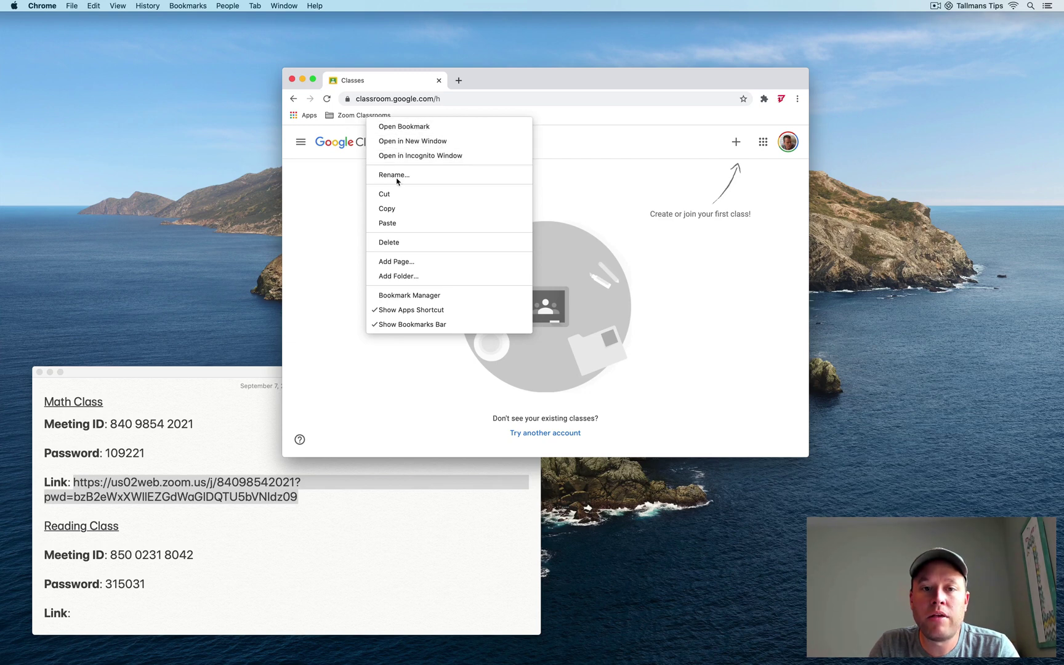
{"action": "left_click", "coordinate": [403, 261]}
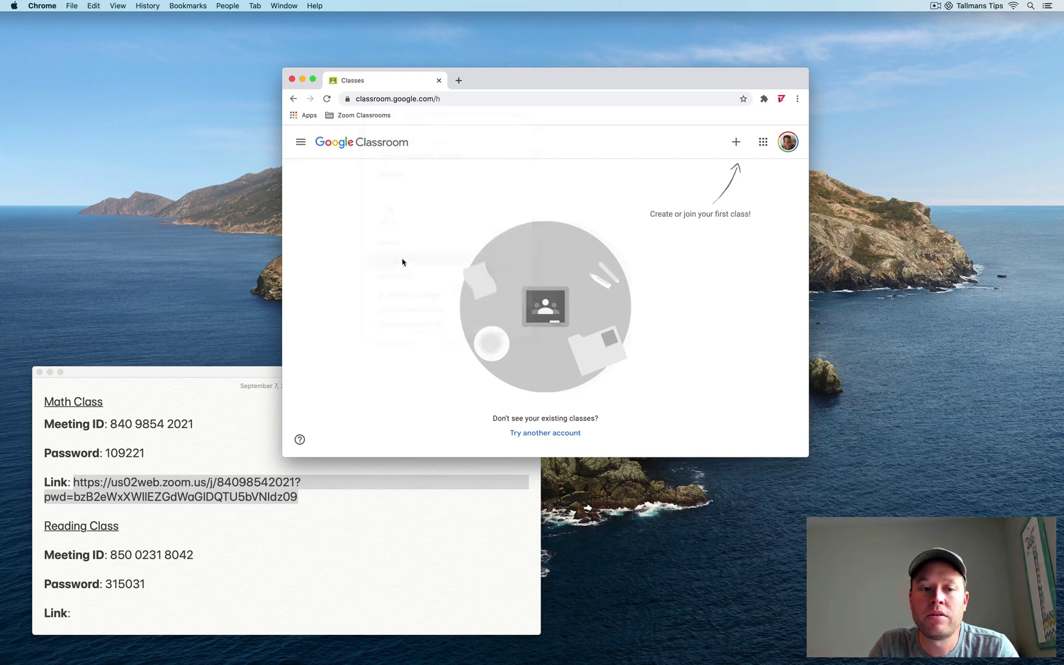
{"action": "type", "text": "Reading"}
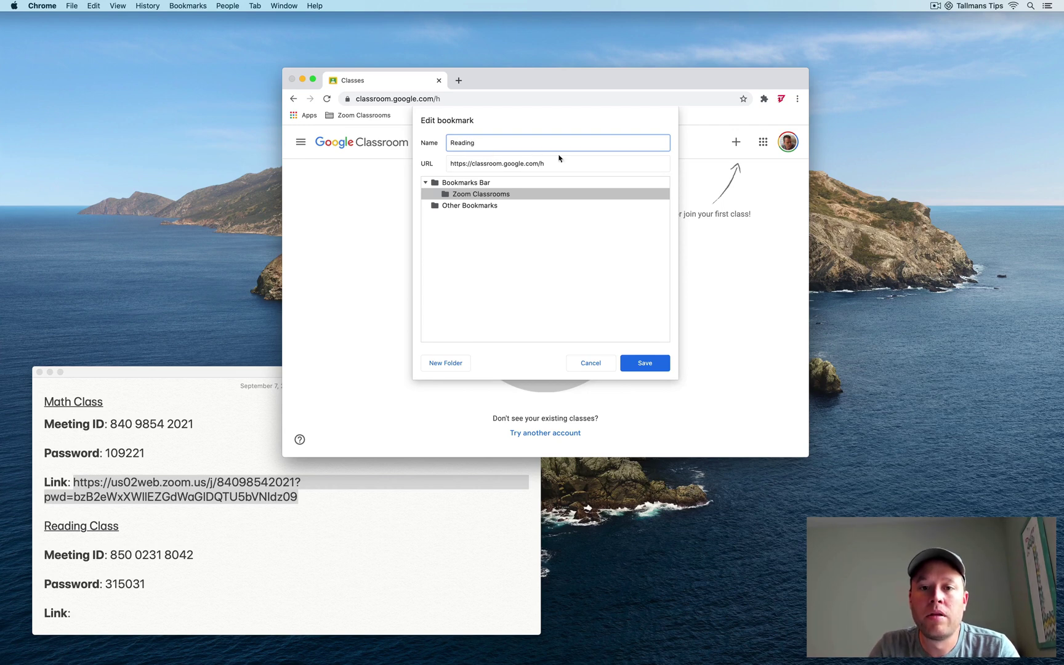
{"action": "left_click_drag", "start_coordinate": [573, 161], "coordinate": [431, 162]}
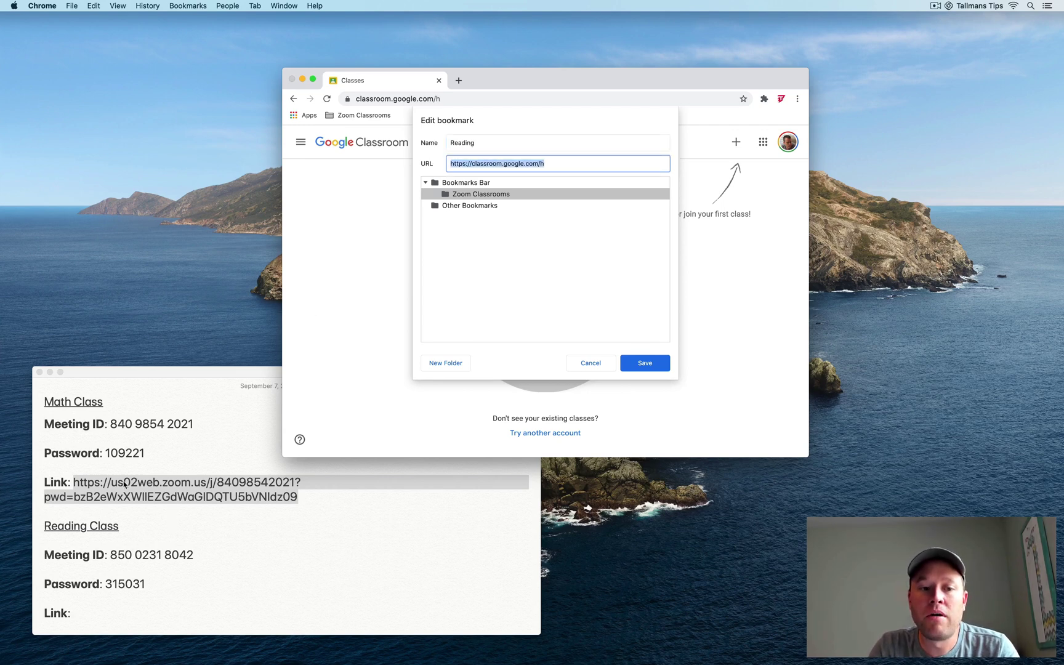
{"action": "left_click", "coordinate": [99, 614]}
{"action": "left_click", "coordinate": [91, 607]}
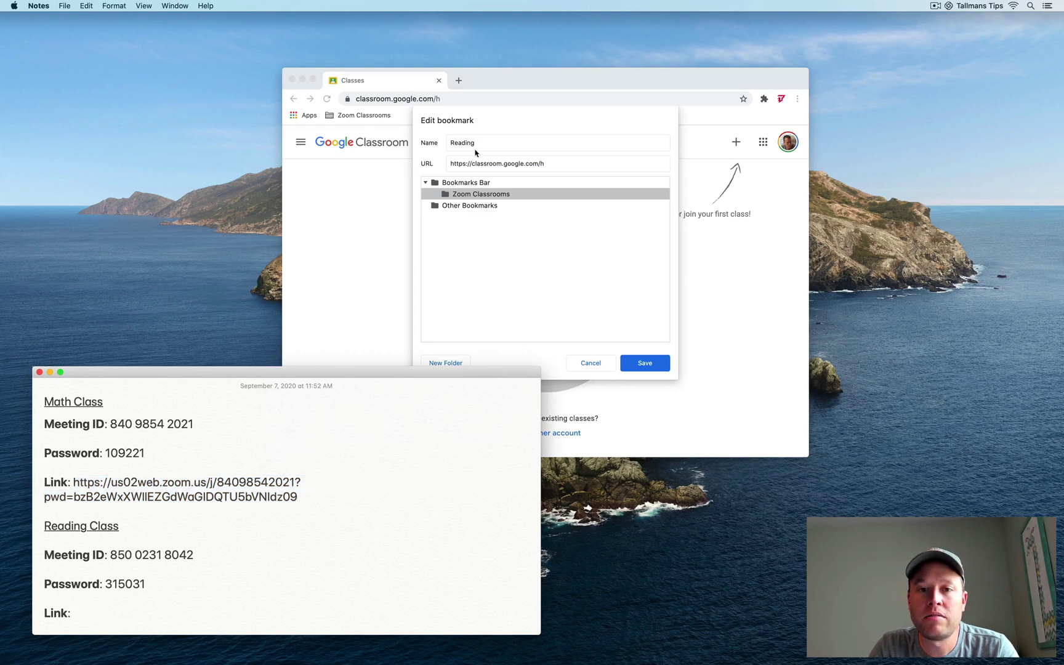
{"action": "left_click", "coordinate": [531, 167]}
{"action": "key", "text": "super+v"}
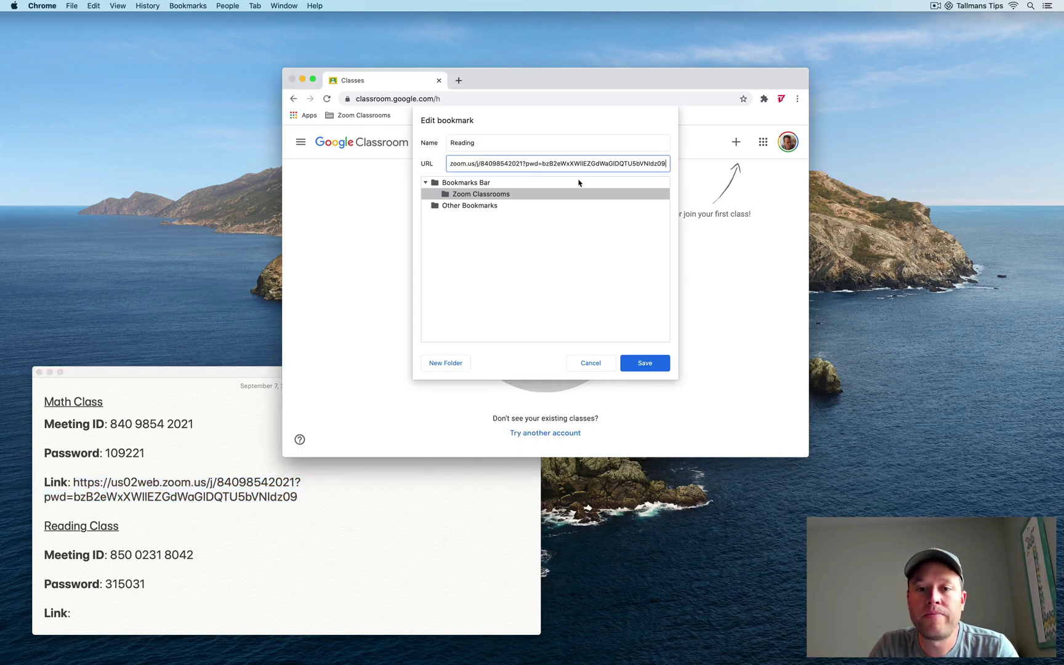
{"action": "left_click", "coordinate": [641, 363]}
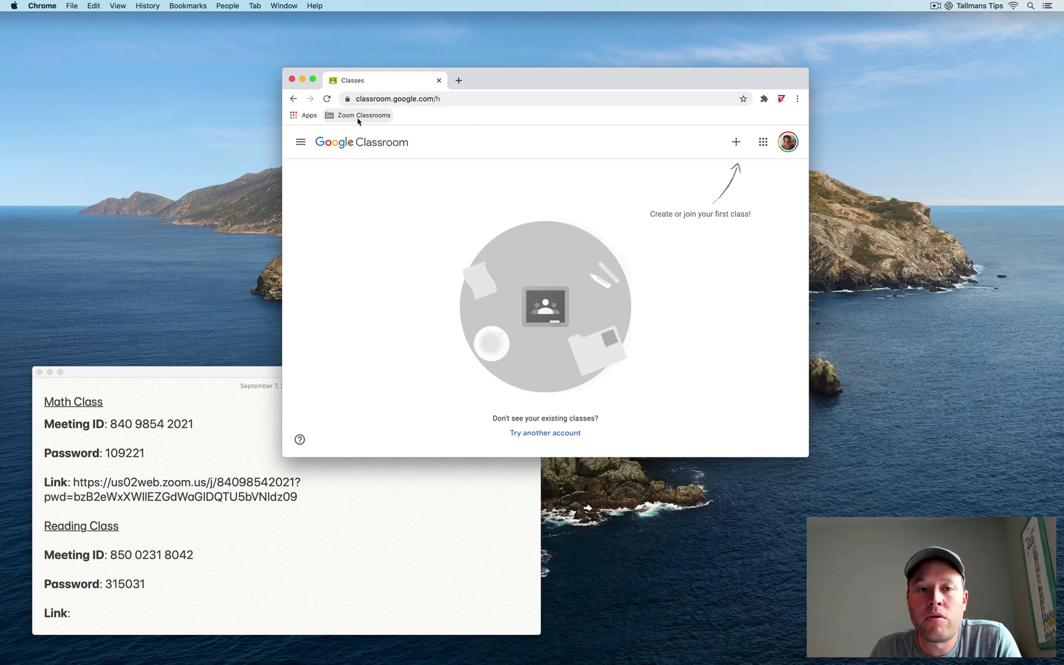
Open the Math bookmark from Zoom Classrooms and let it launch the zoom.us app.
{"action": "left_click", "coordinate": [354, 121]}
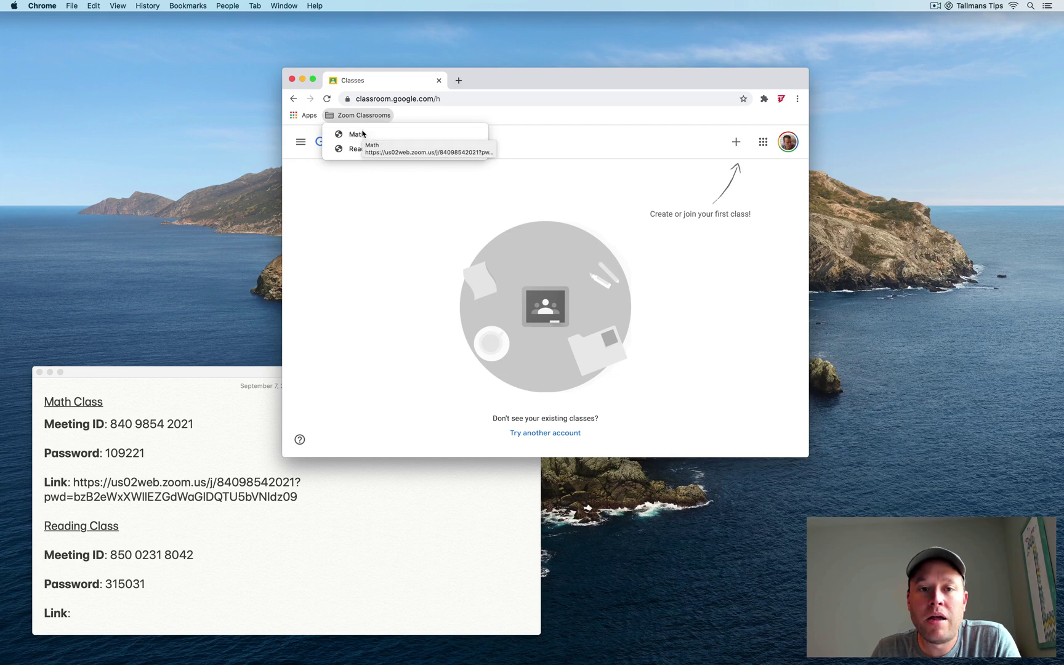
{"action": "left_click", "coordinate": [361, 133]}
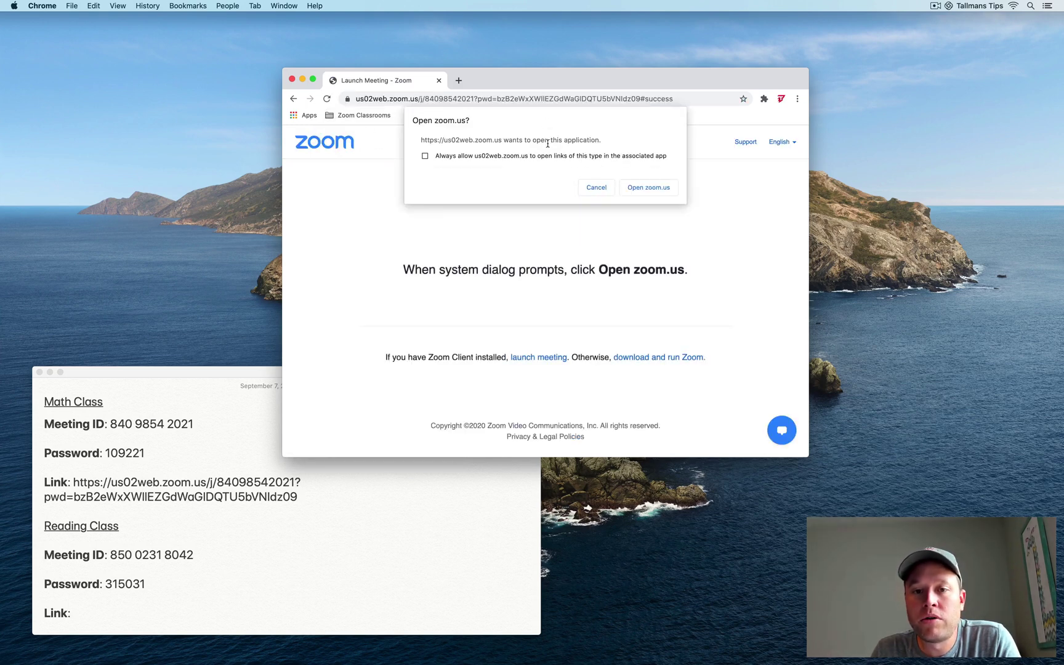
{"action": "left_click", "coordinate": [644, 190]}
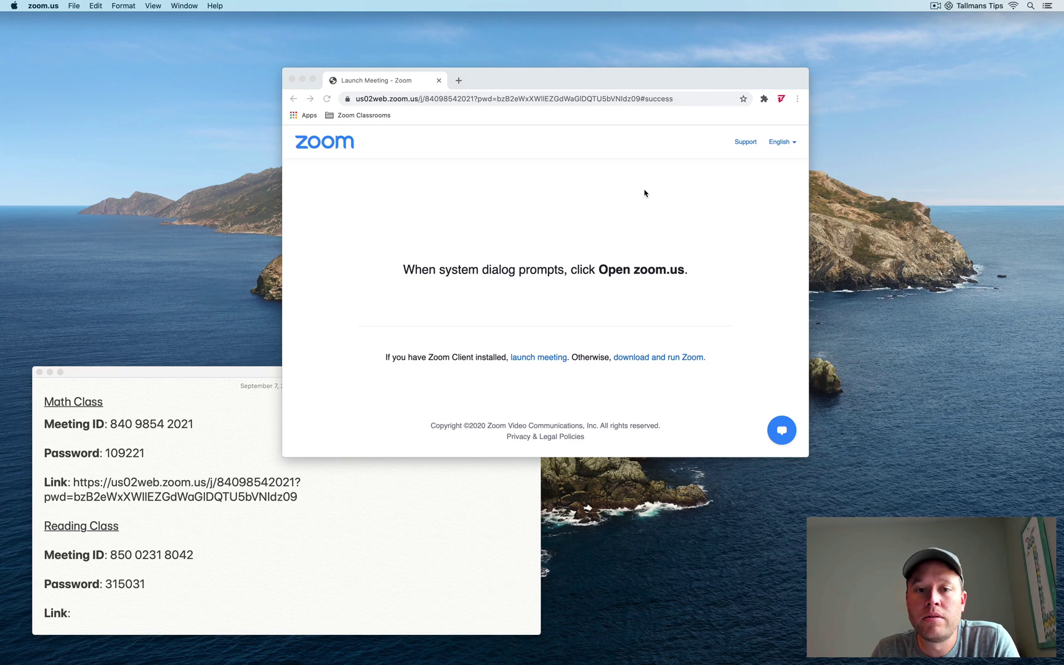